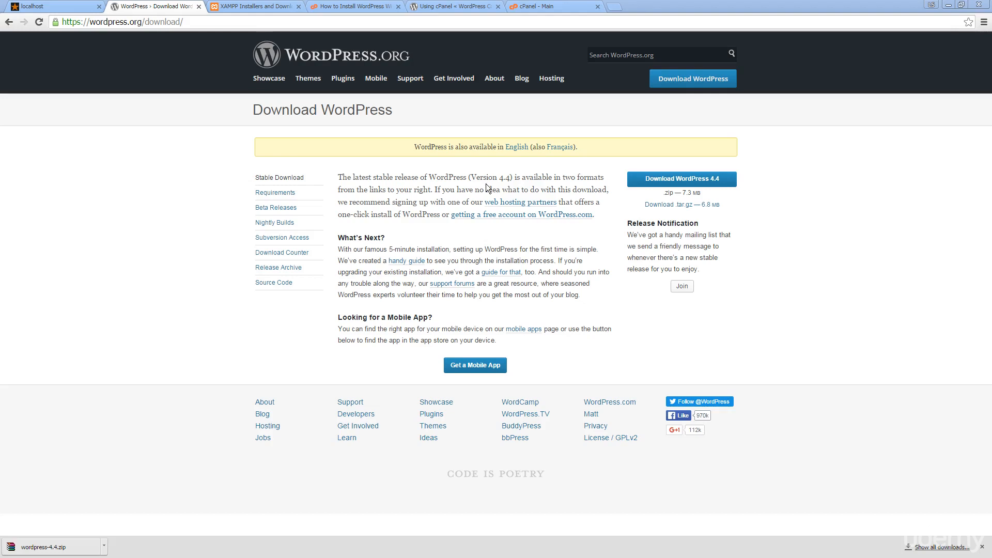
Check the XAMPP website, reload the localhost page, and switch to Brackets to highlight the hello text in index.php.
click(250, 6)
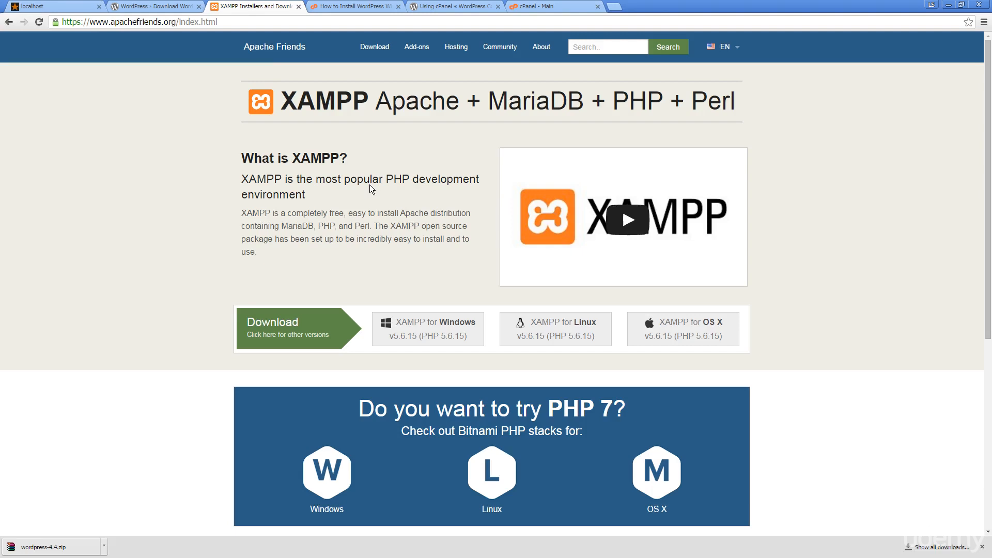
click(52, 6)
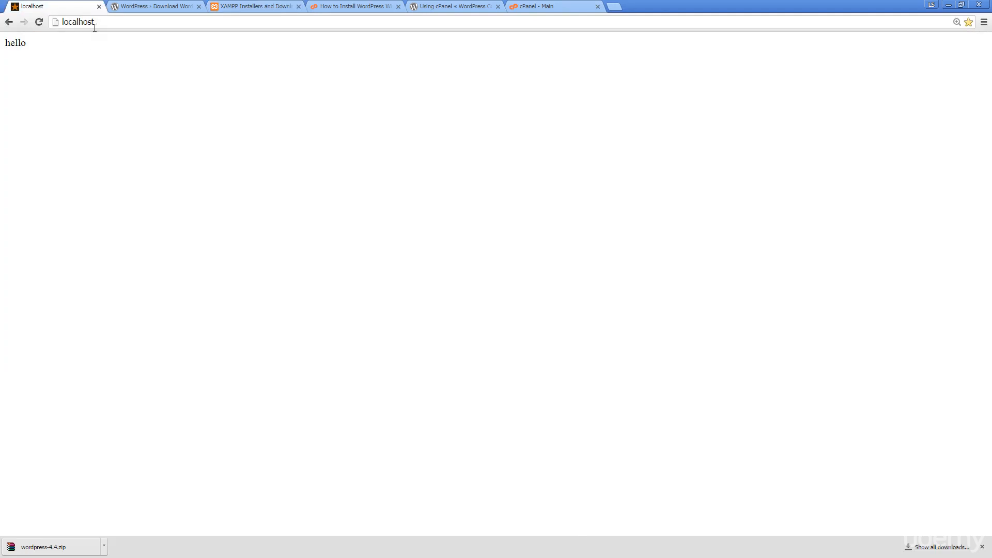
click(40, 22)
key(alt+Tab)
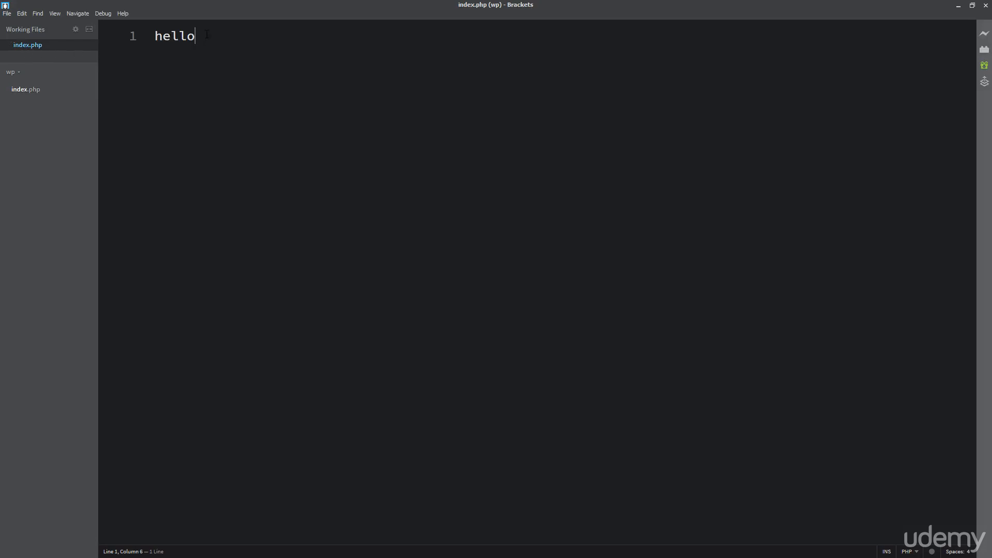
drag(206, 34, 111, 38)
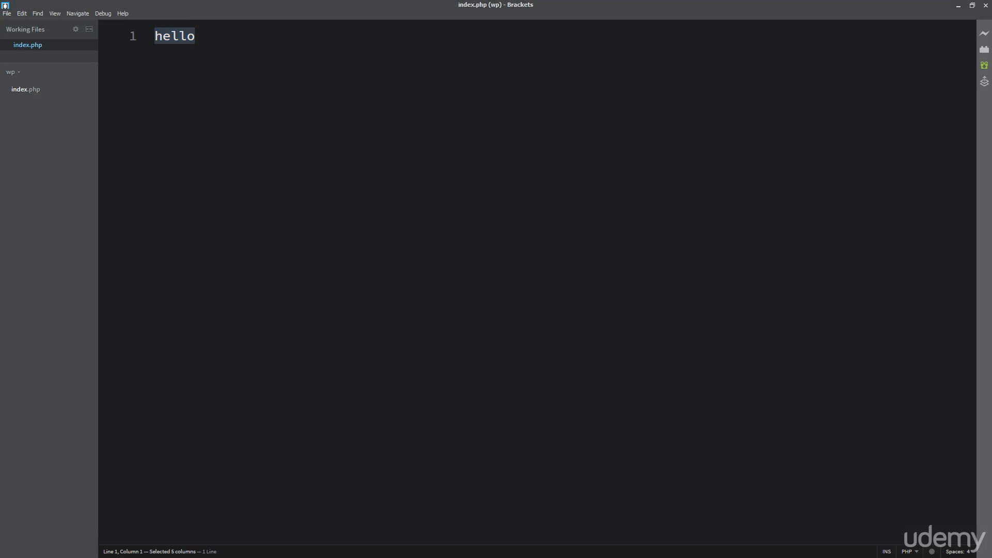
Bring up the XAMPP Control Panel and place it over the Apache Friends page in the browser.
drag(991, 107, 421, 107)
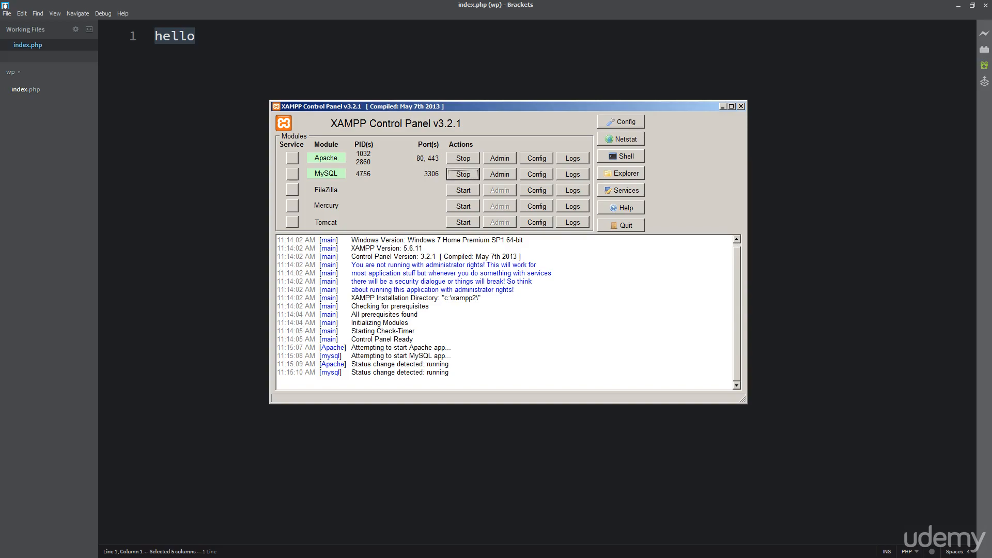
key(alt+Tab)
click(269, 6)
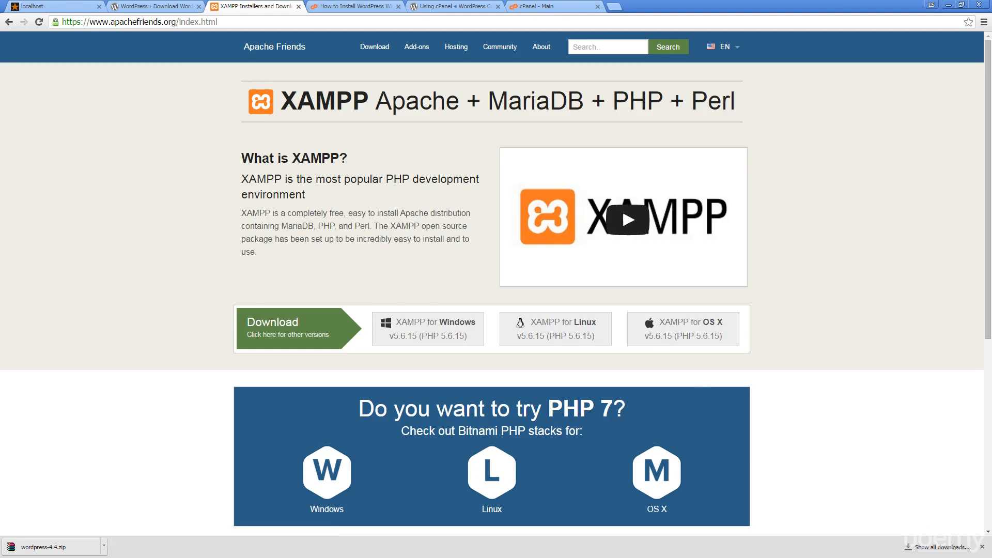
key(alt+Tab)
drag(381, 110, 278, 128)
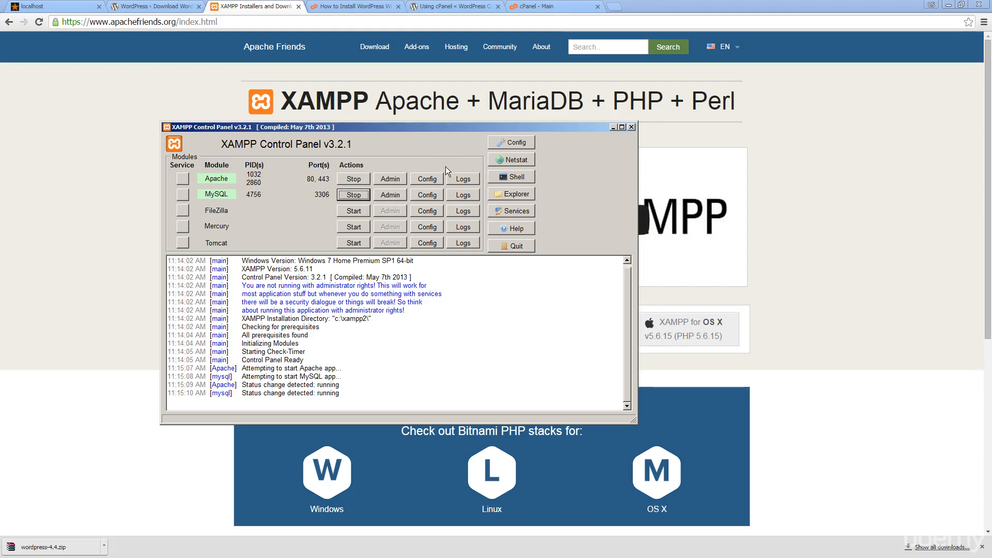
Open Apache's httpd.conf from the XAMPP Control Panel, review the DocumentRoot and Directory lines, and minimize the editor.
click(429, 179)
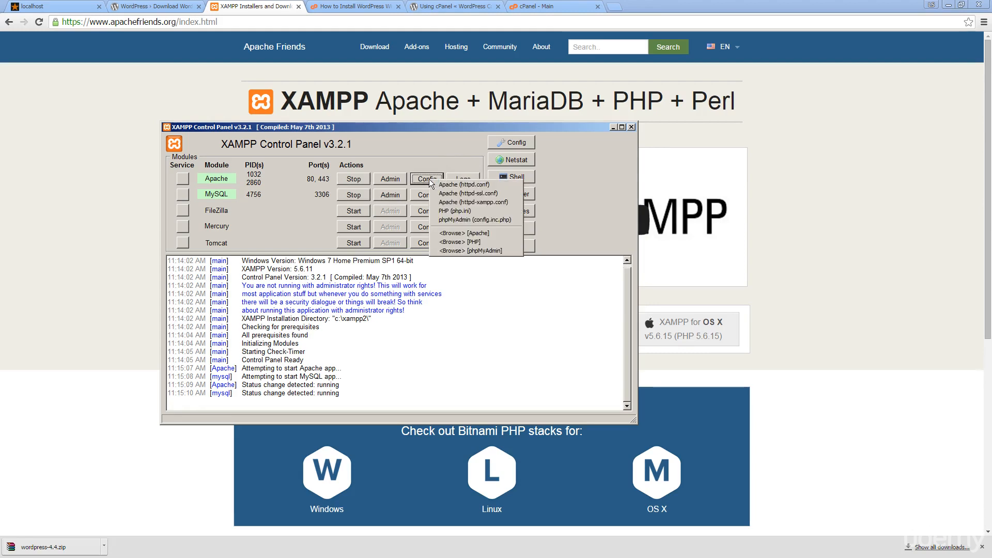
click(447, 182)
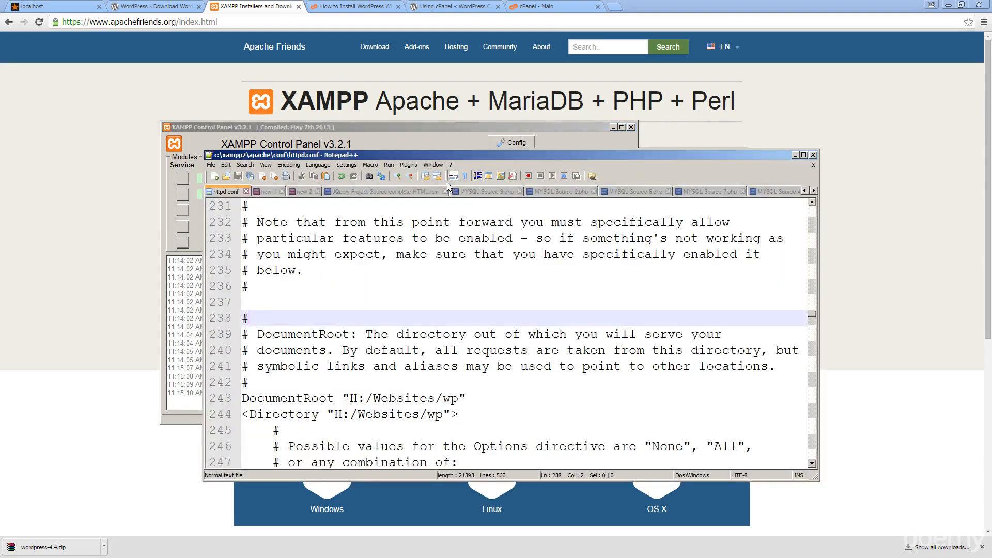
scroll(471, 331, down, 4)
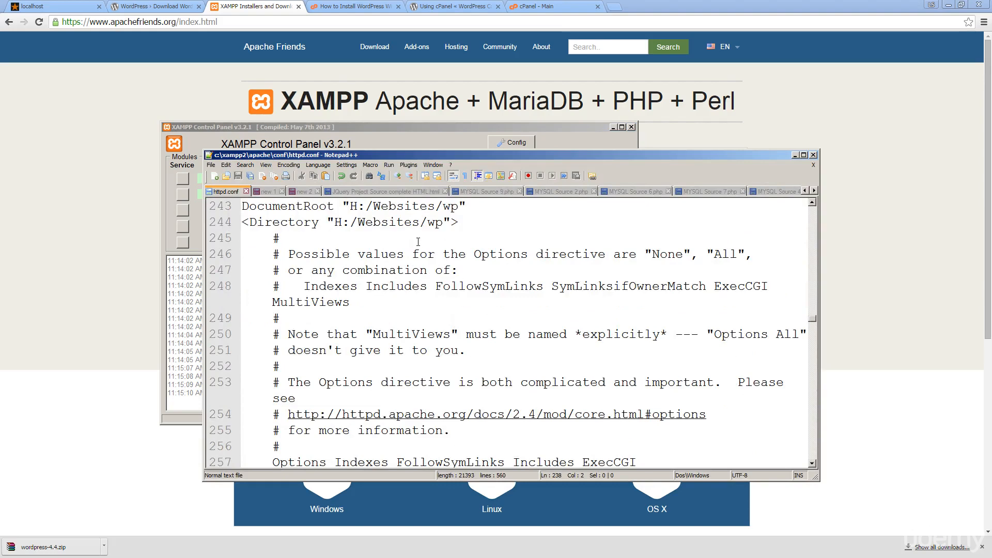
scroll(410, 254, up, 2)
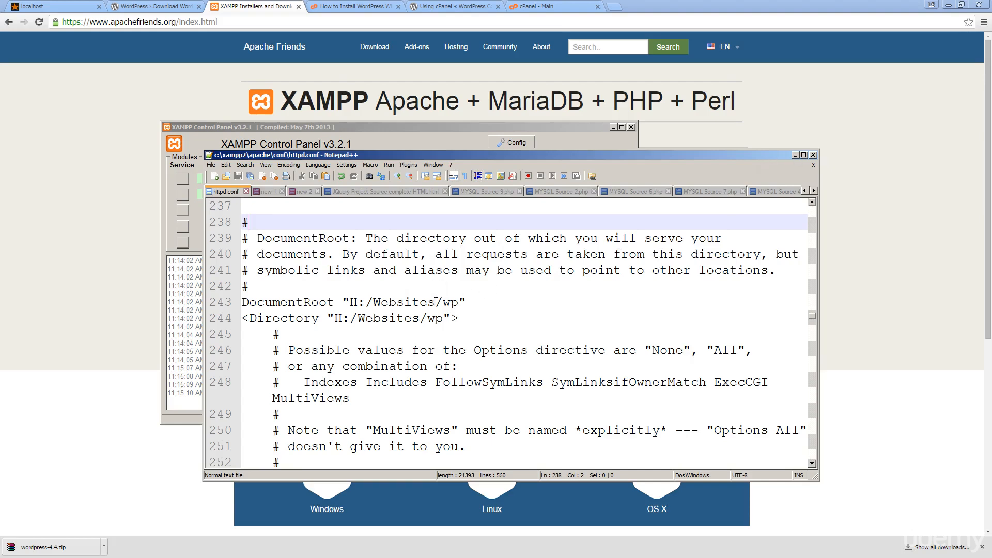
click(795, 155)
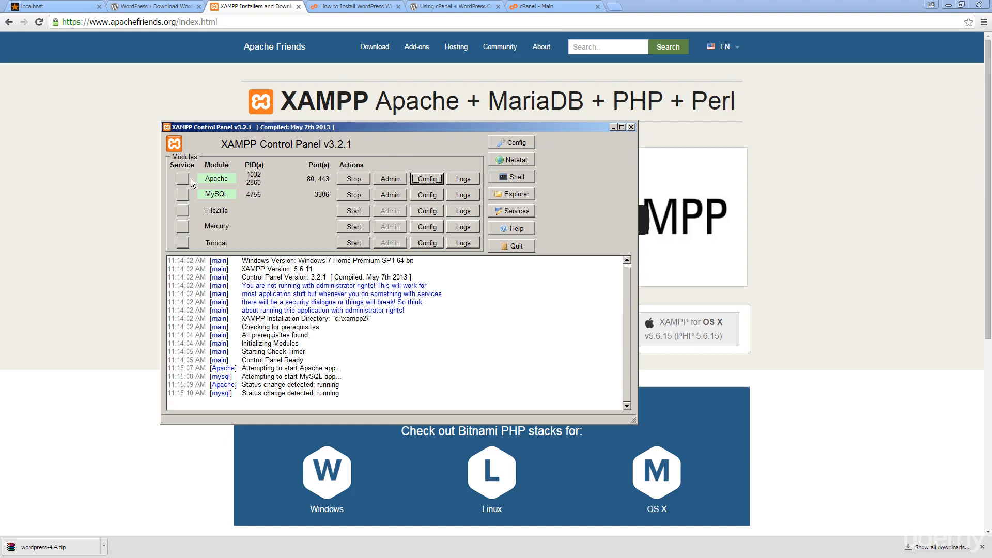
Minimize the XAMPP Control Panel and open localhost/phpmyadmin/ in a new browser tab.
click(613, 127)
click(613, 6)
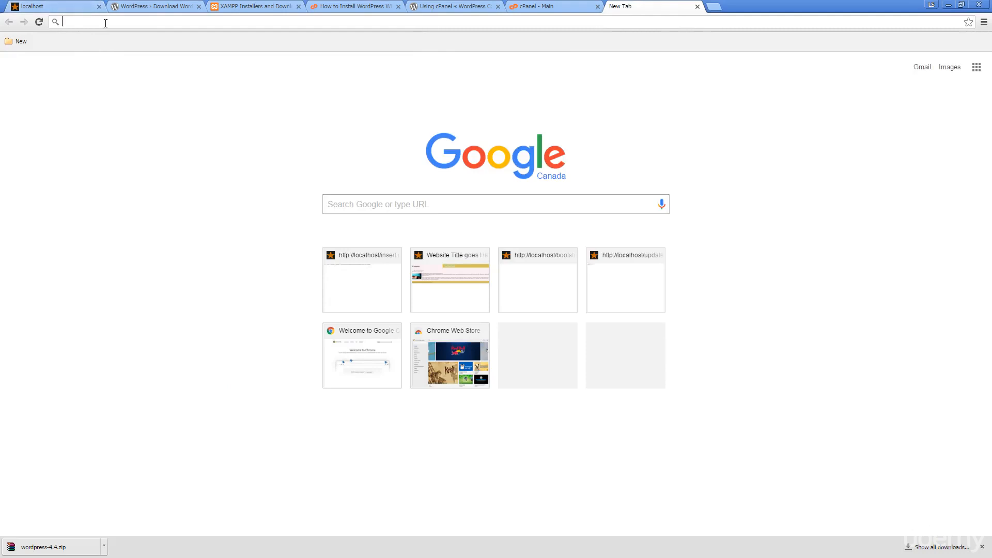
text(localhost)
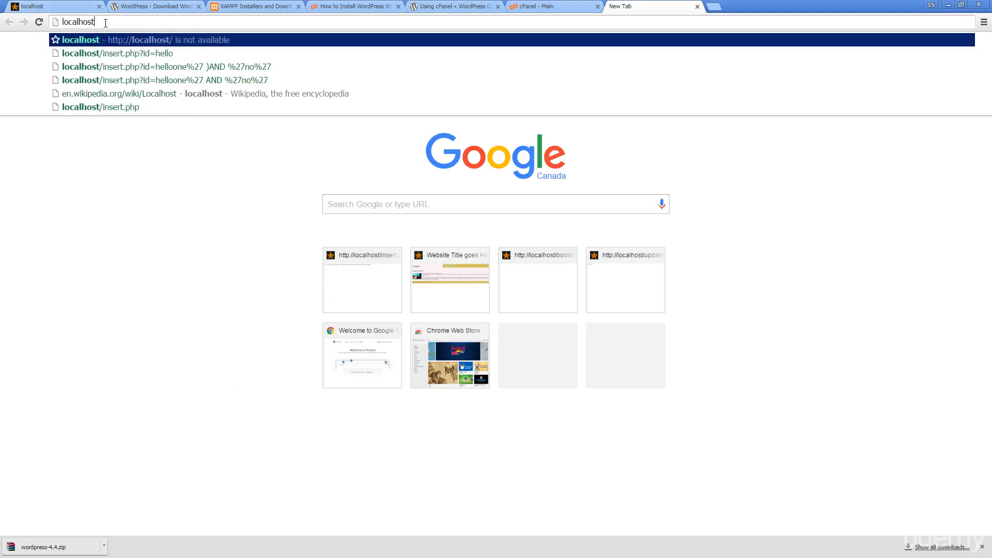
text(/phpmy)
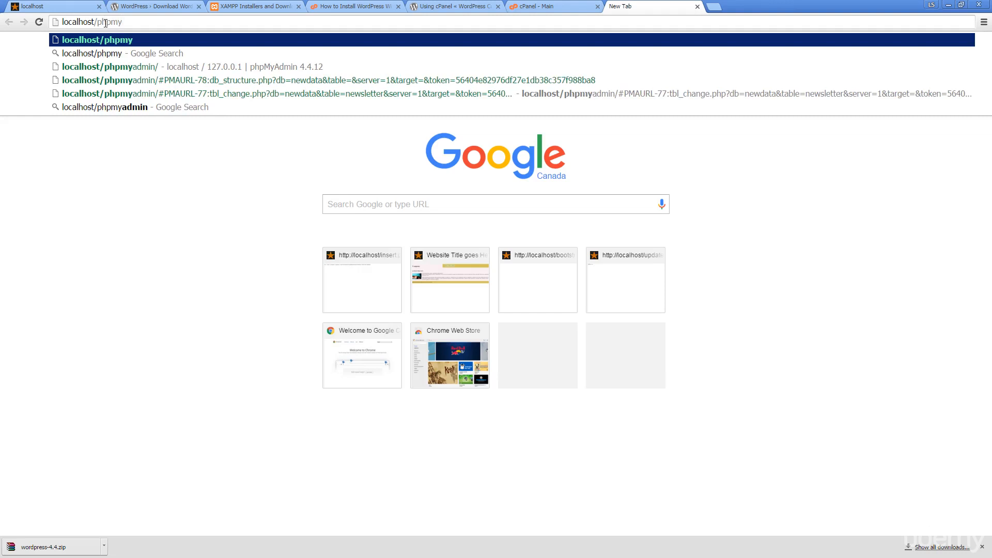
key(Down)
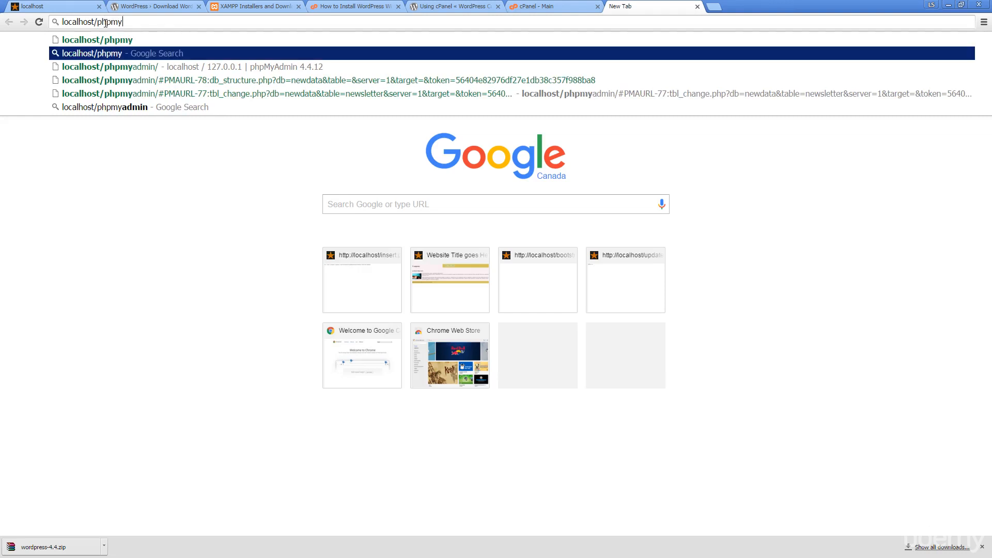
key(Down)
key(Return)
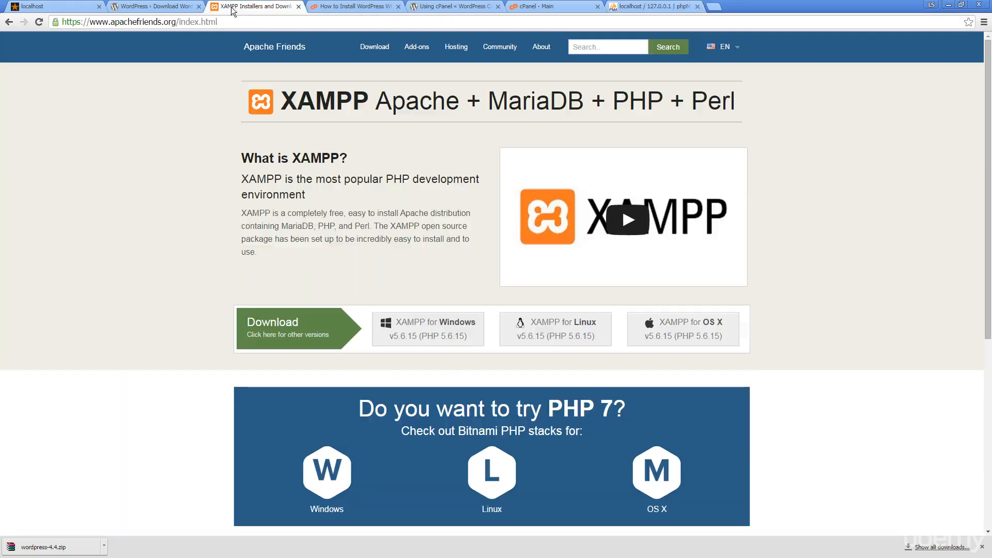
Review the XAMPP site, the config file section of the WordPress Codex cPanel guide, and the WordPress download page.
click(256, 6)
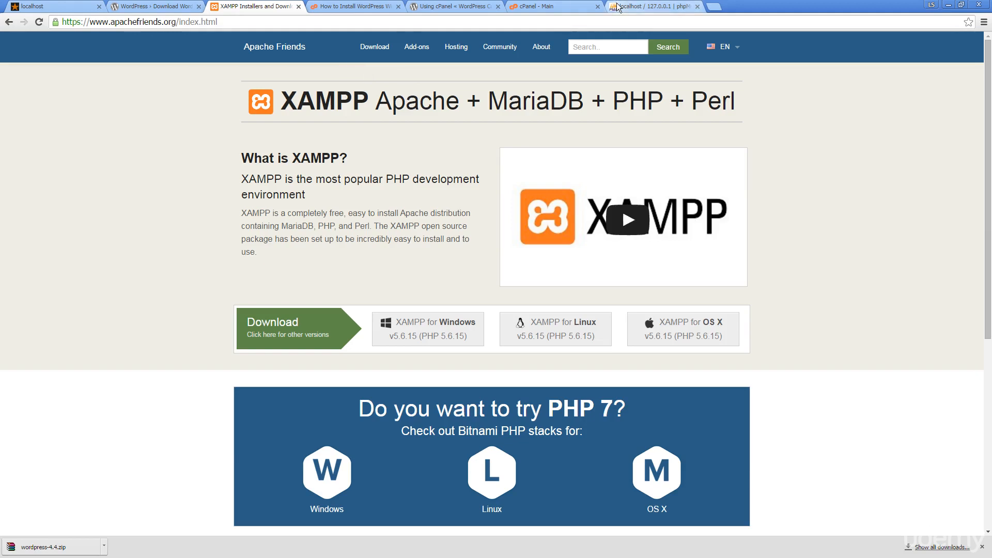
click(440, 4)
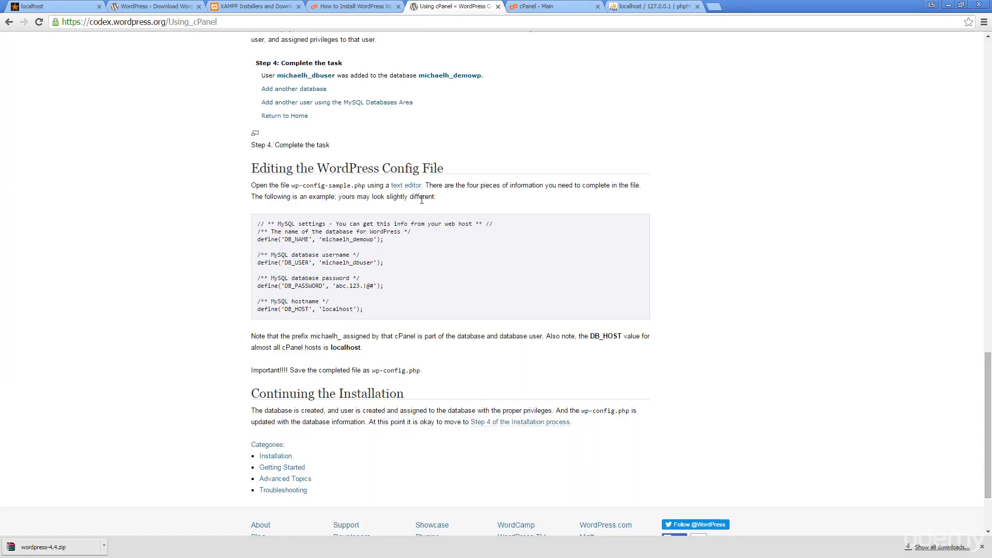
click(153, 6)
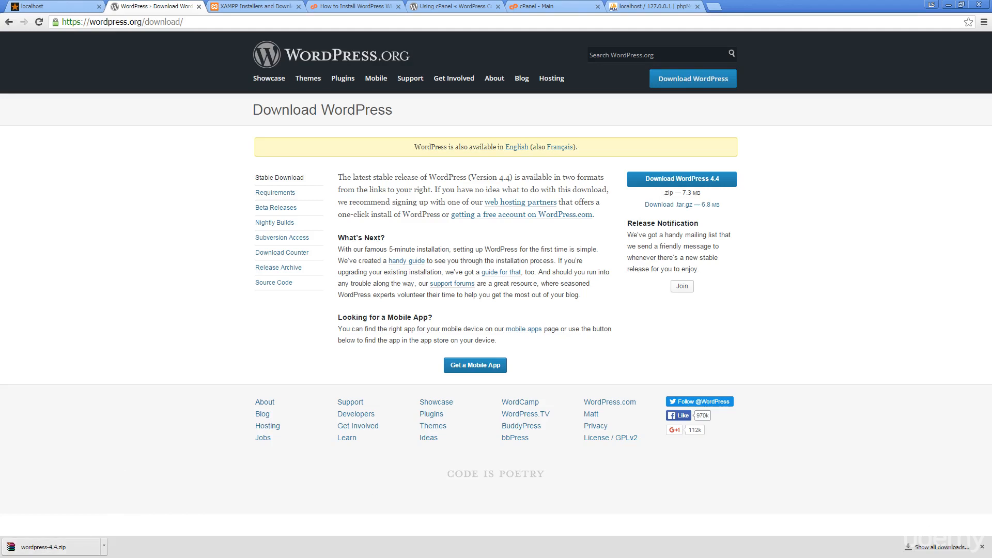
Bring up the extracted wordpress folder, enlarge its window, and place the H:\Websites\wp folder window beside it.
drag(991, 253, 217, 171)
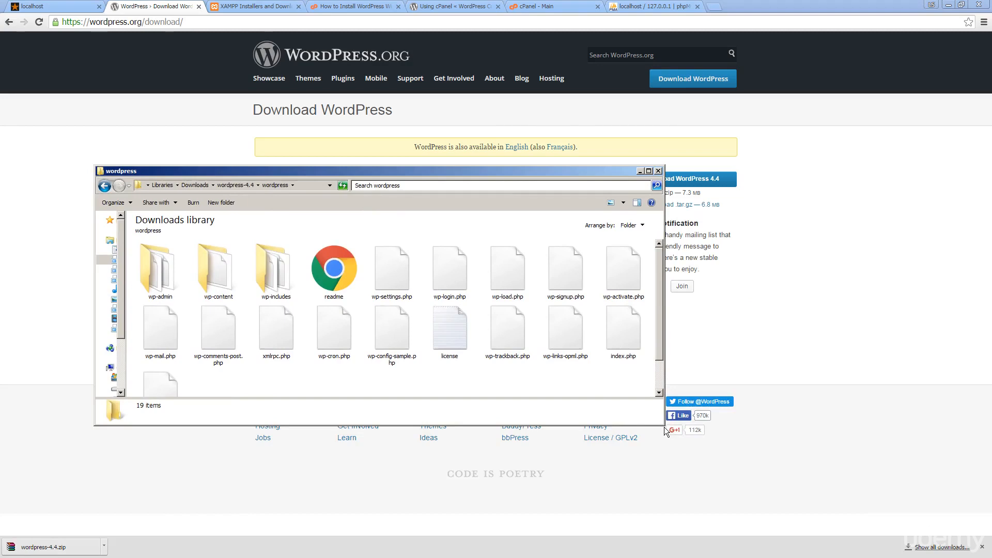
drag(662, 422, 695, 509)
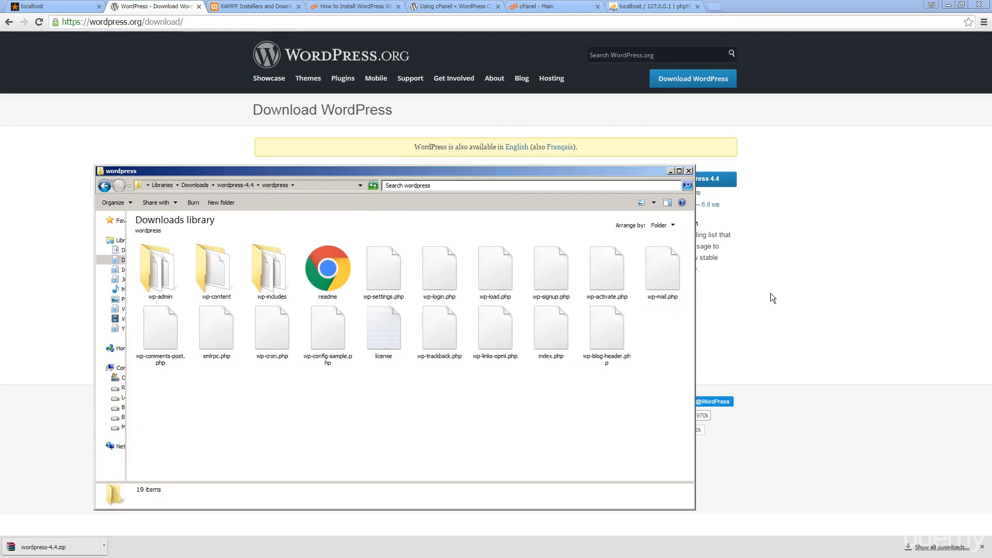
drag(991, 139, 501, 187)
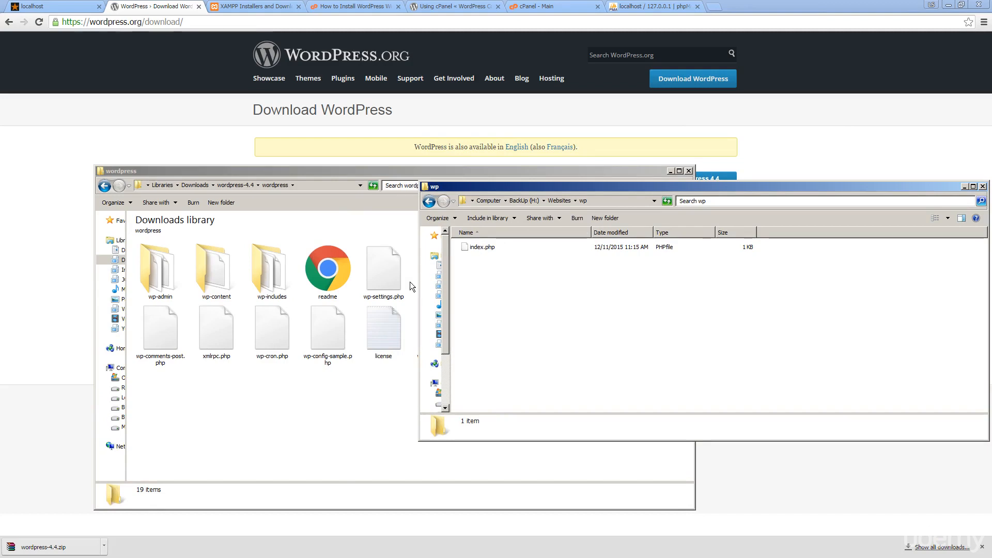
Copy all files and folders from the extracted wordpress folder into H:\Websites\wp and return to the browser.
click(256, 410)
click(163, 264)
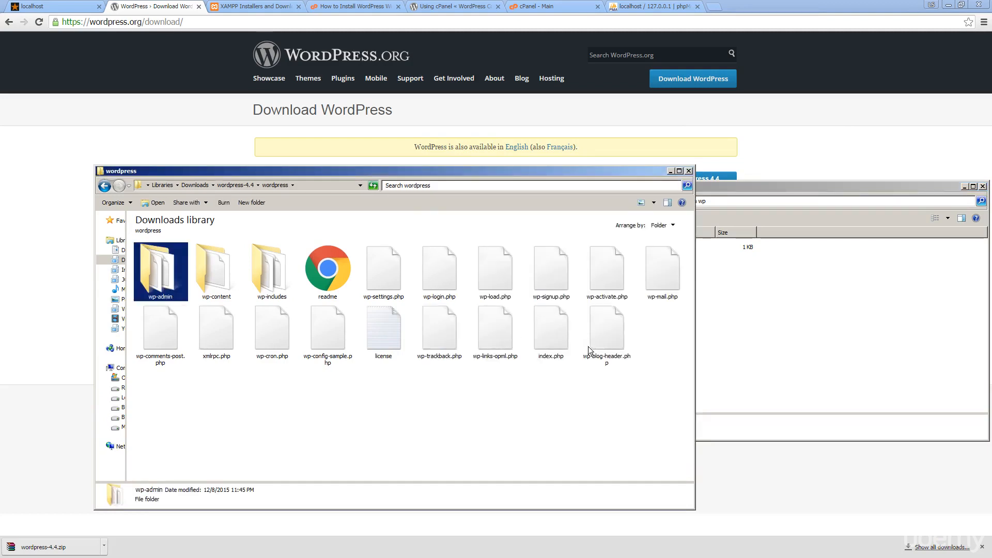
shift+click(600, 355)
click(777, 330)
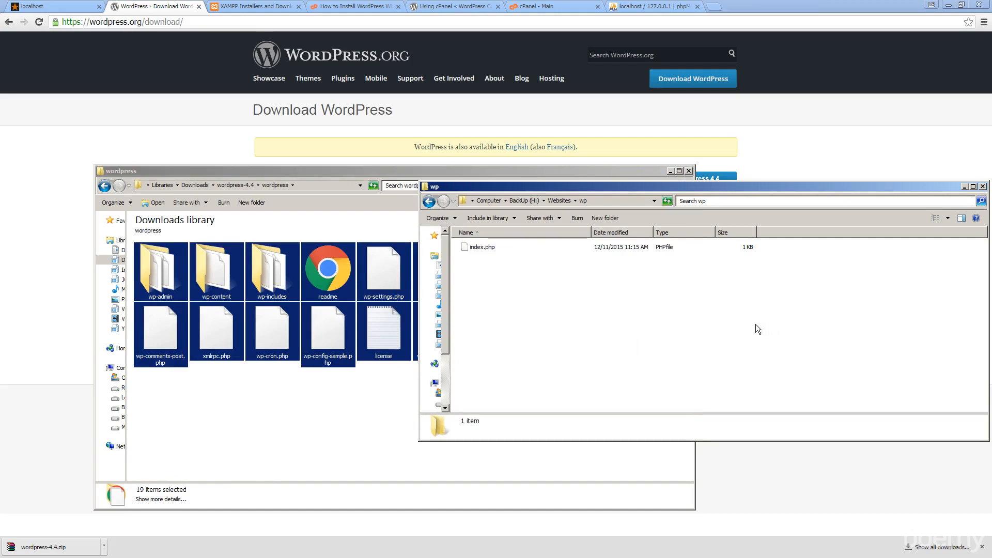
key(ctrl+v)
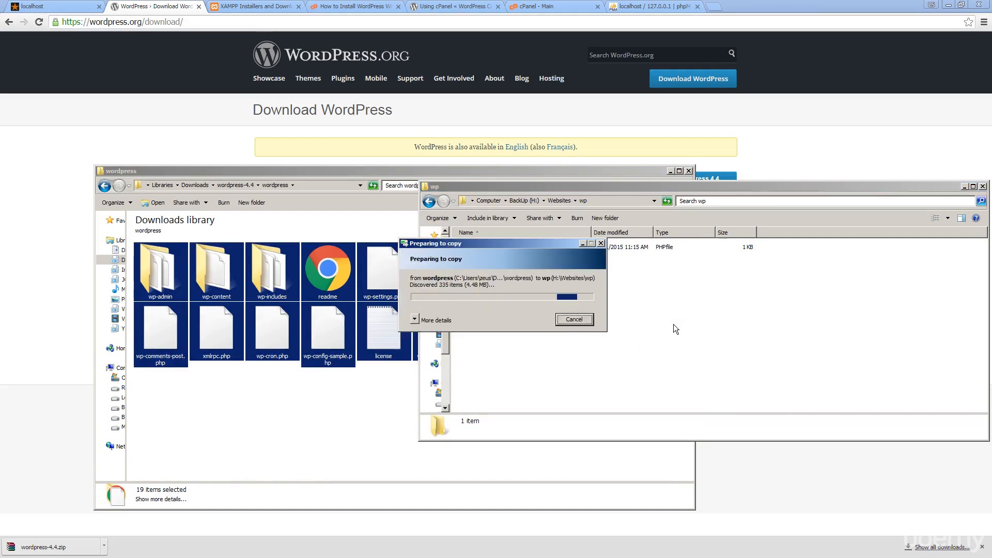
click(192, 108)
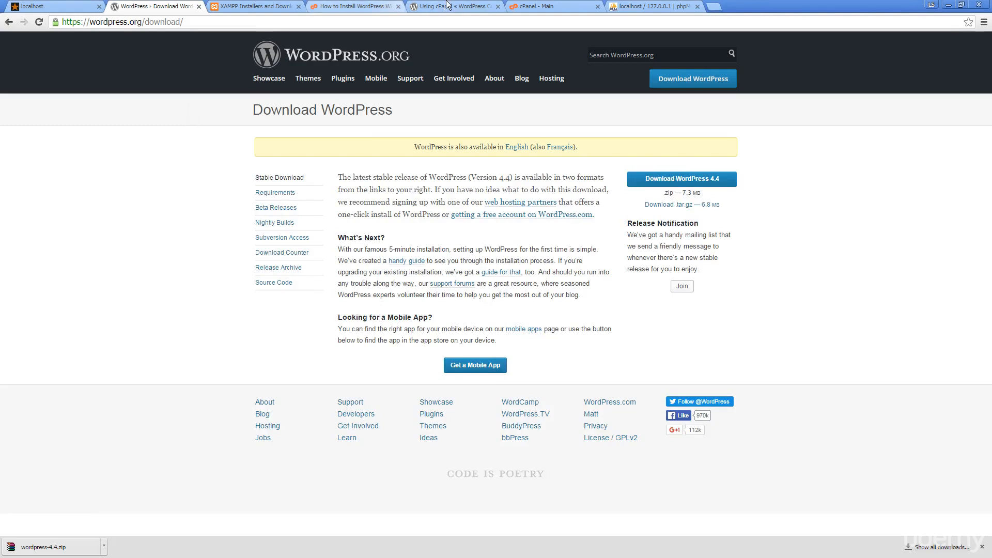
Examine the cPanel main page's tools and the Codex and cPanel guides on creating a database and installing WordPress.
click(547, 8)
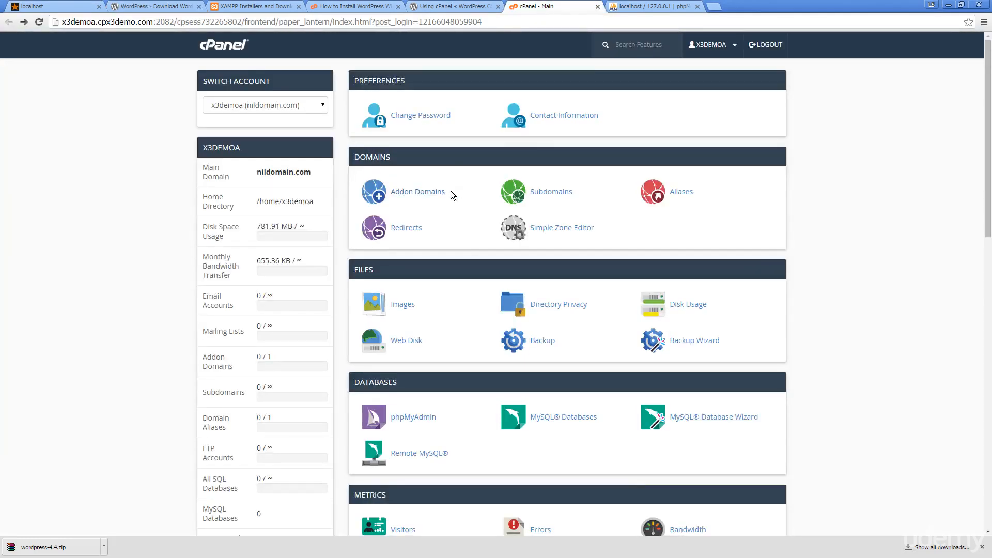
scroll(448, 197, down, 3)
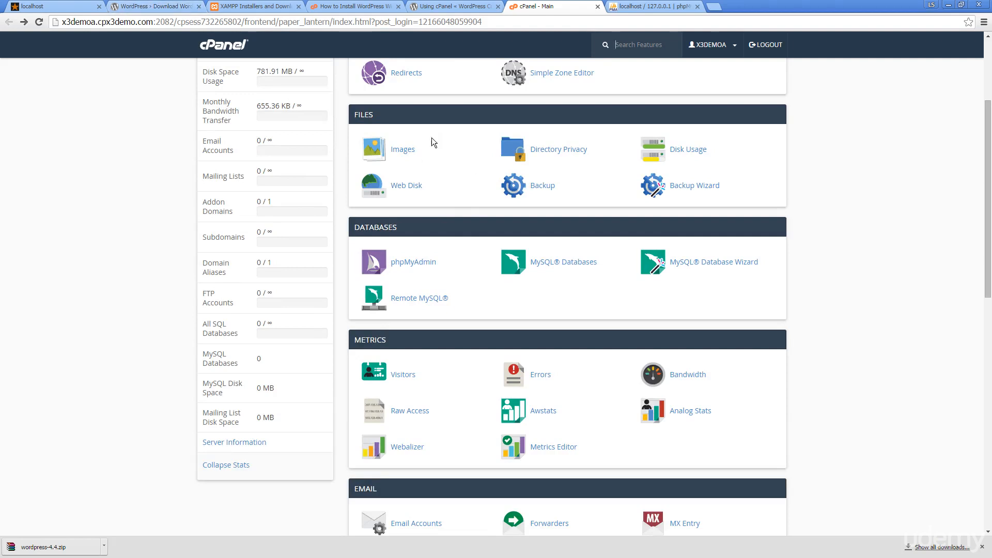
click(452, 5)
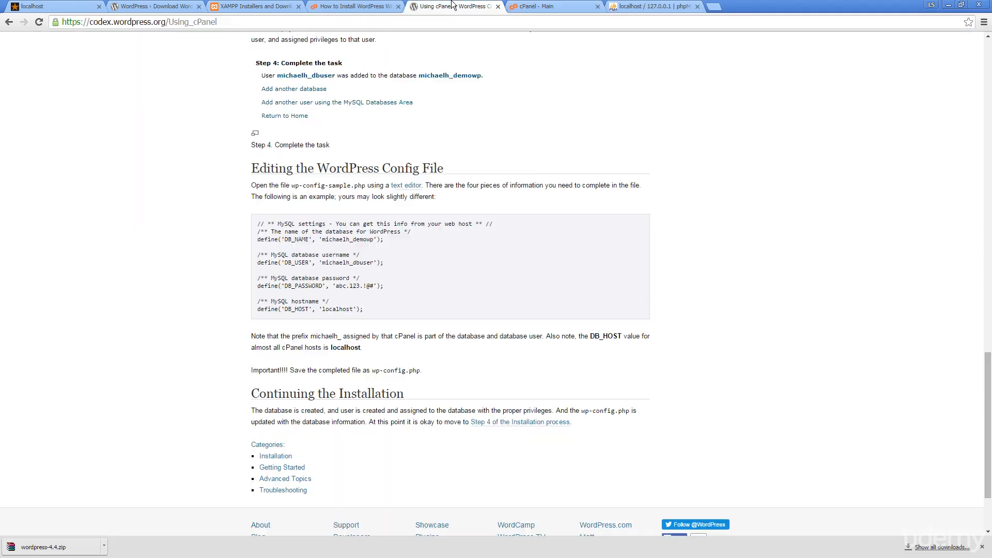
scroll(405, 106, up, 12)
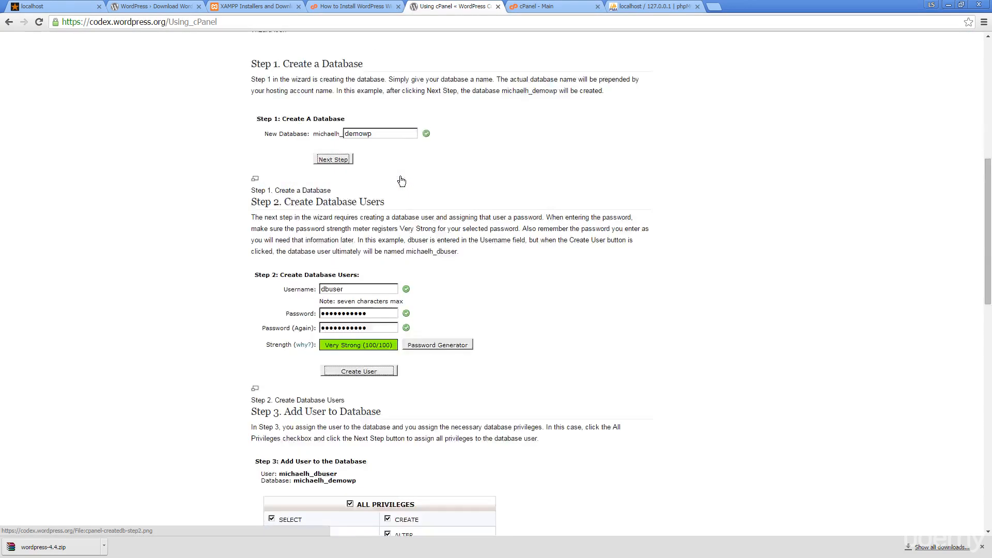
scroll(402, 181, up, 3)
key(ctrl+shift+Tab)
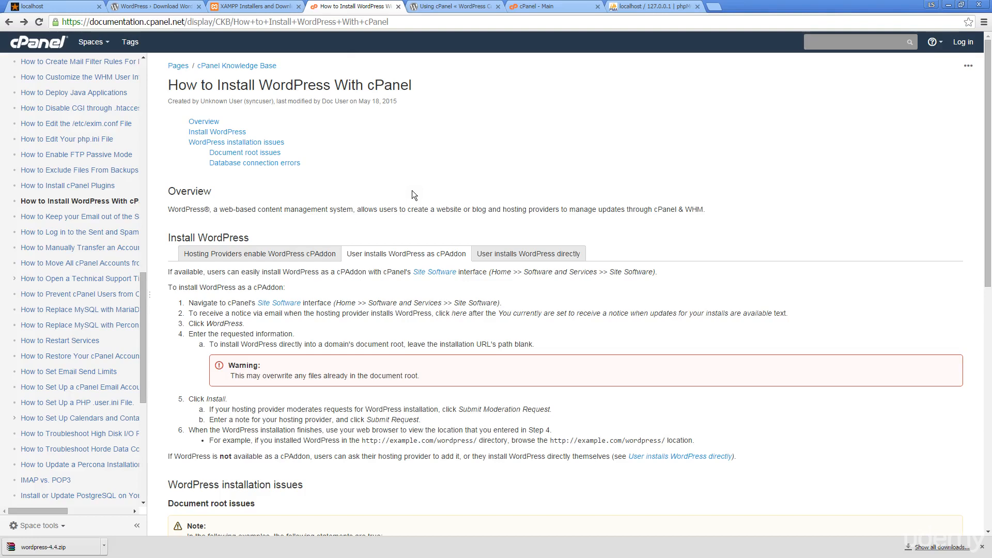
scroll(412, 192, down, 4)
key(ctrl+Tab)
key(ctrl+Tab)
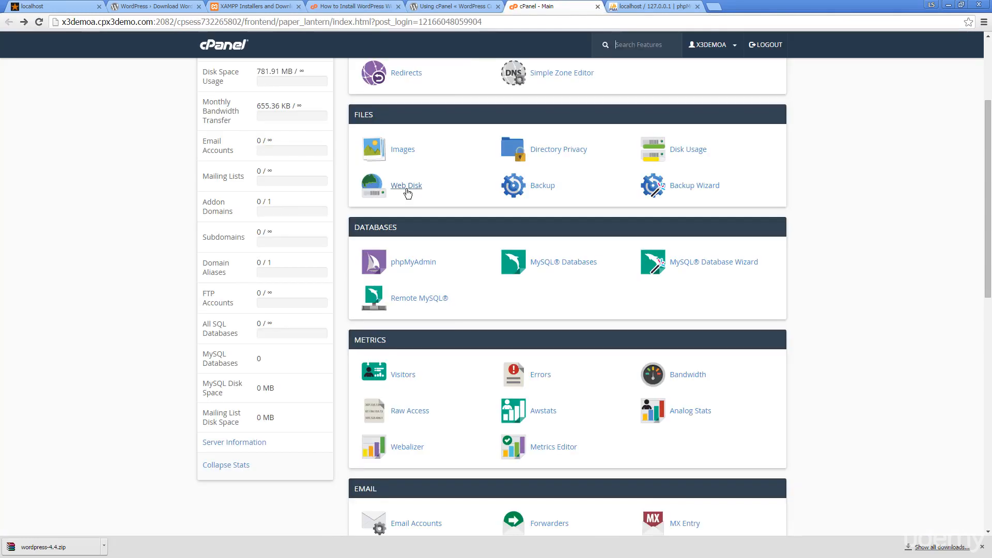
scroll(429, 236, down, 6)
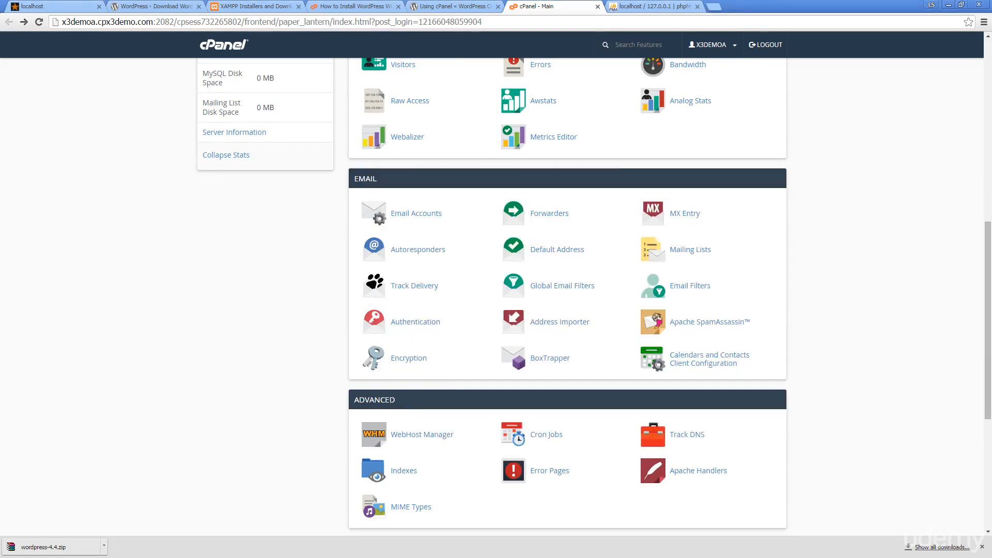
Check the copied files in H:\Websites\wp and reload the localhost site in the browser to start the WordPress setup.
key(alt+Tab)
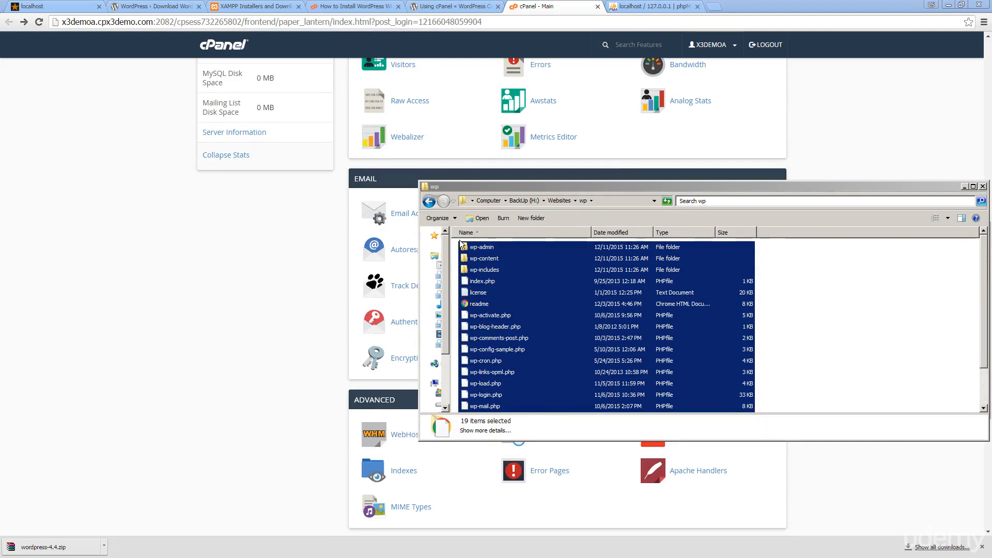
click(70, 6)
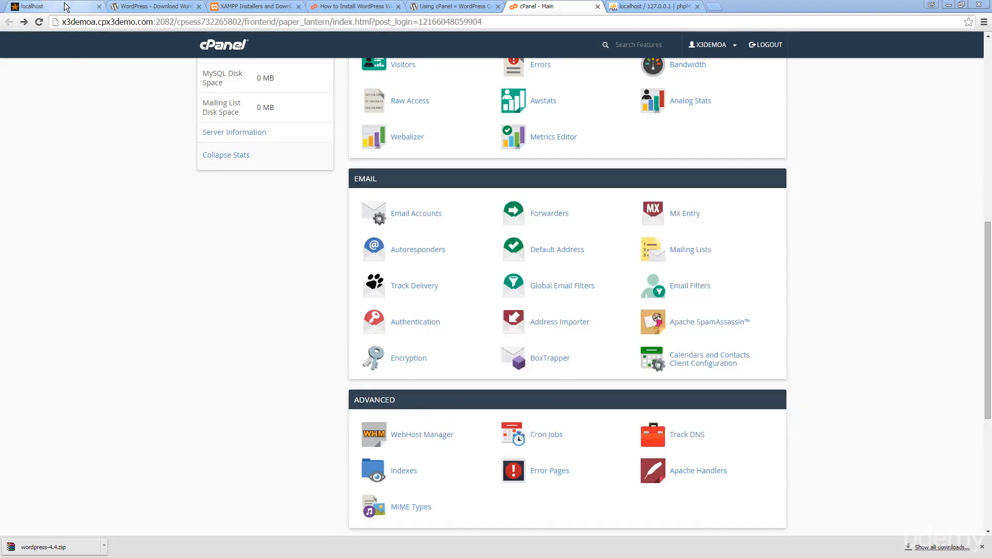
click(39, 22)
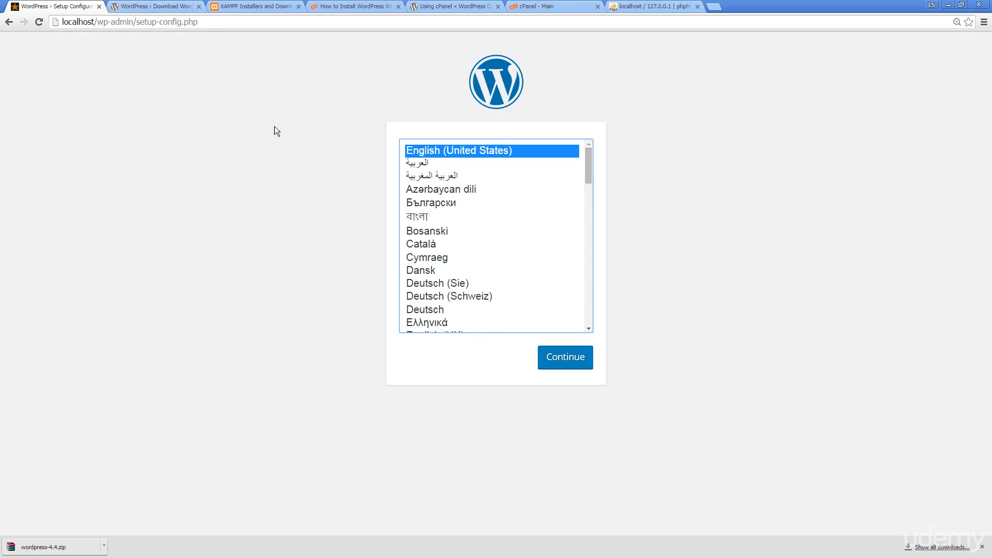
Look over the Databases tools on the cPanel main page and return to the WordPress language selection page.
click(548, 6)
scroll(454, 91, up, 5)
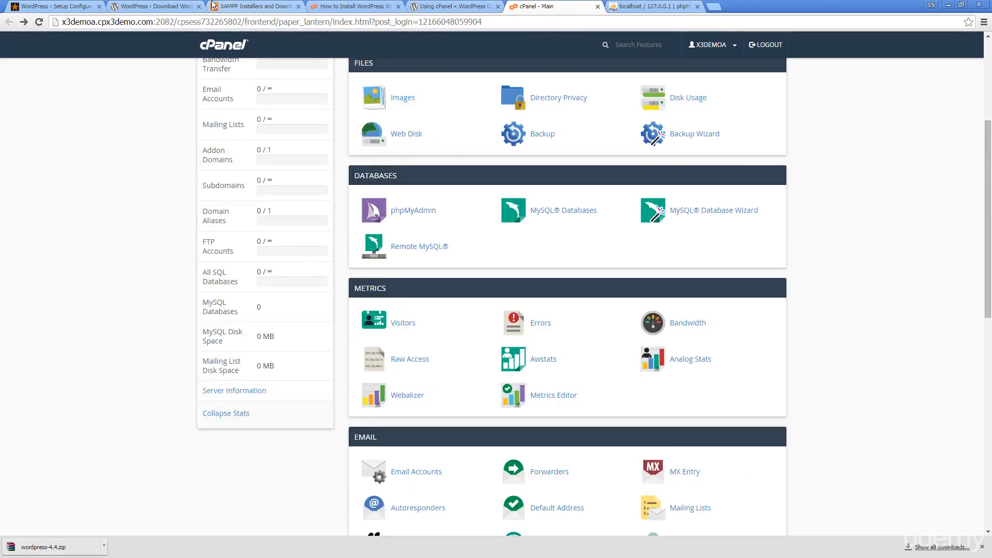
click(50, 5)
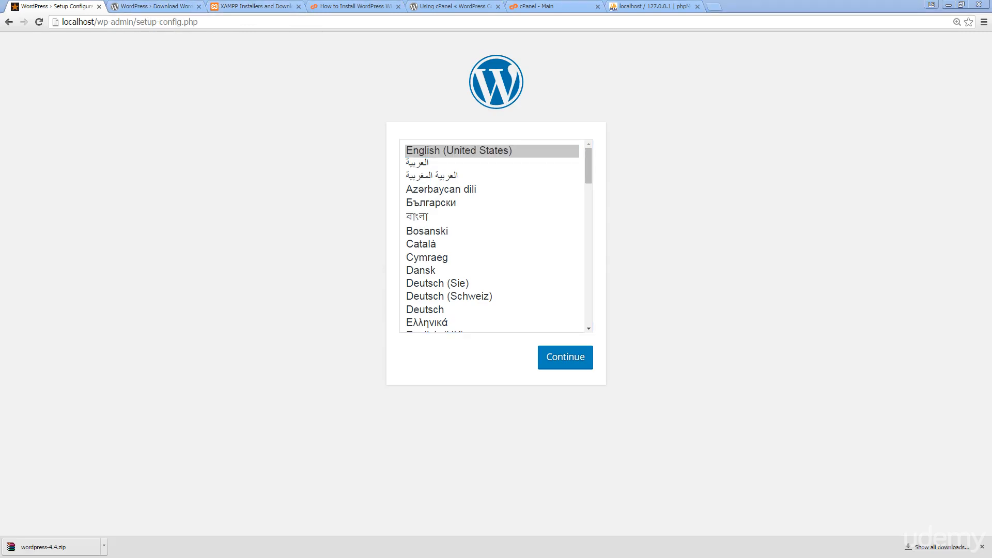
Bring up the H:\Websites\wp folder, move its window over the page to review the WordPress files, and return to the setup page.
key(alt+Tab)
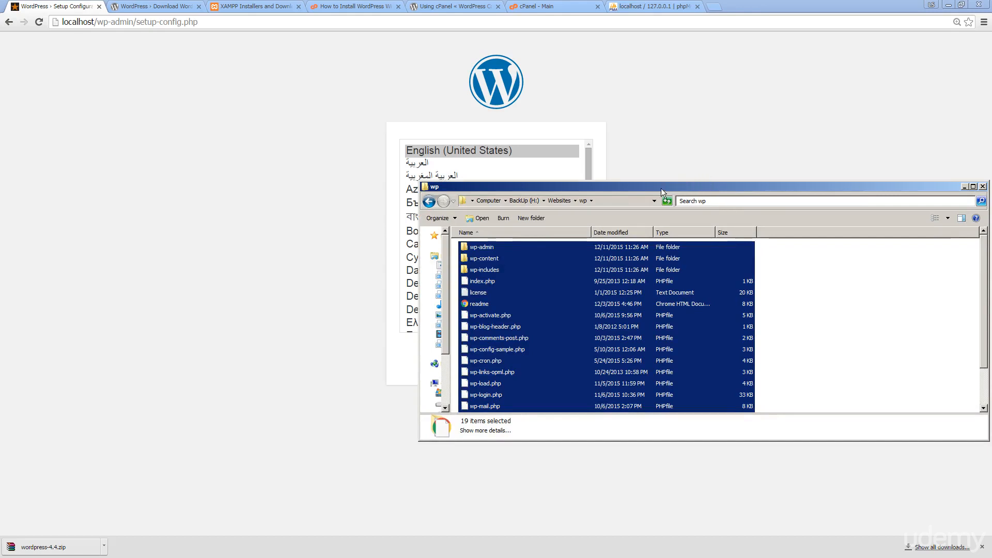
drag(662, 188, 360, 157)
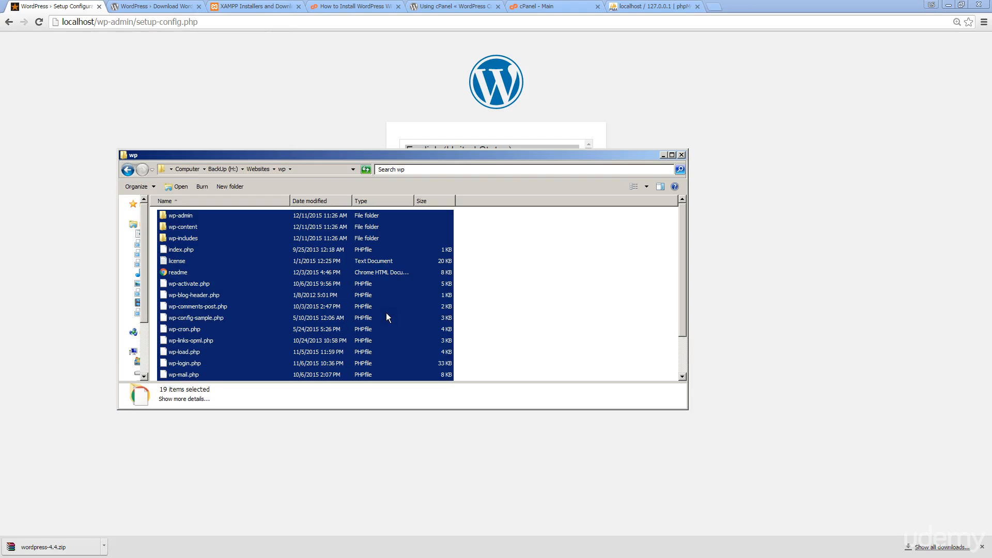
click(118, 66)
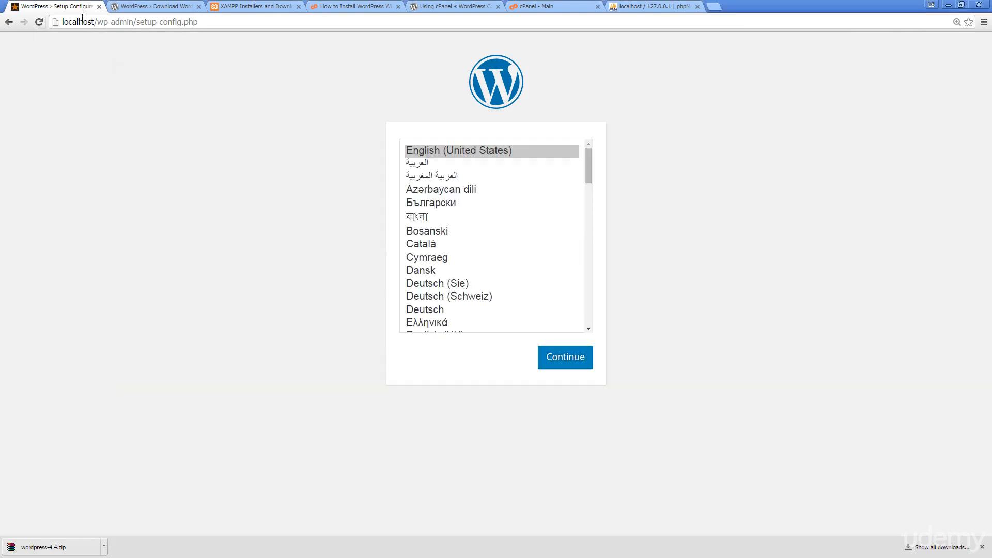